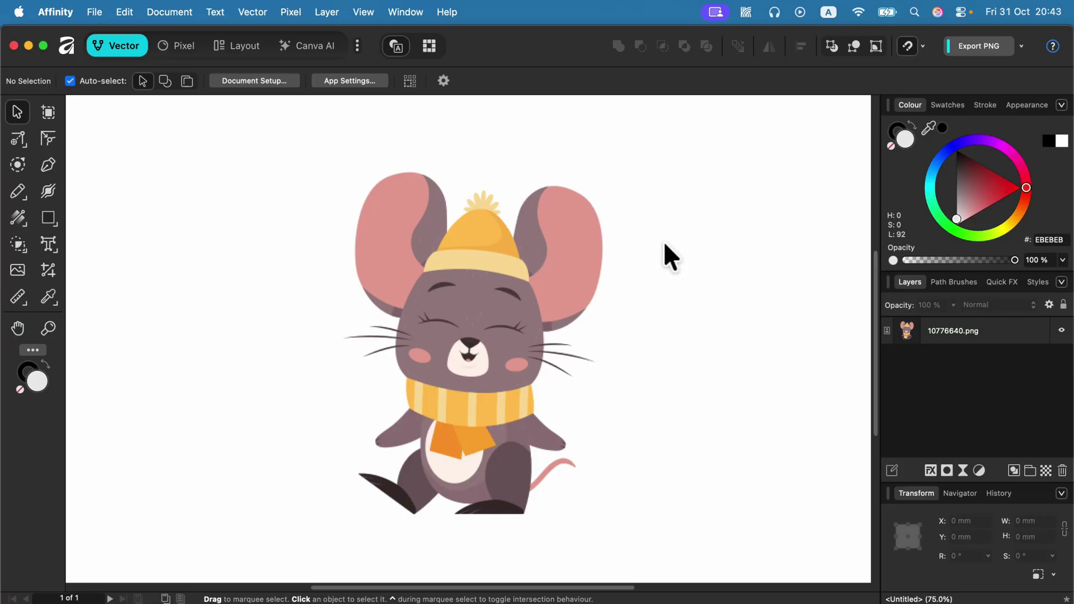
Select the mouse image, zoom in to inspect its pixels, then zoom back out.
{"action": "left_click", "coordinate": [499, 274]}
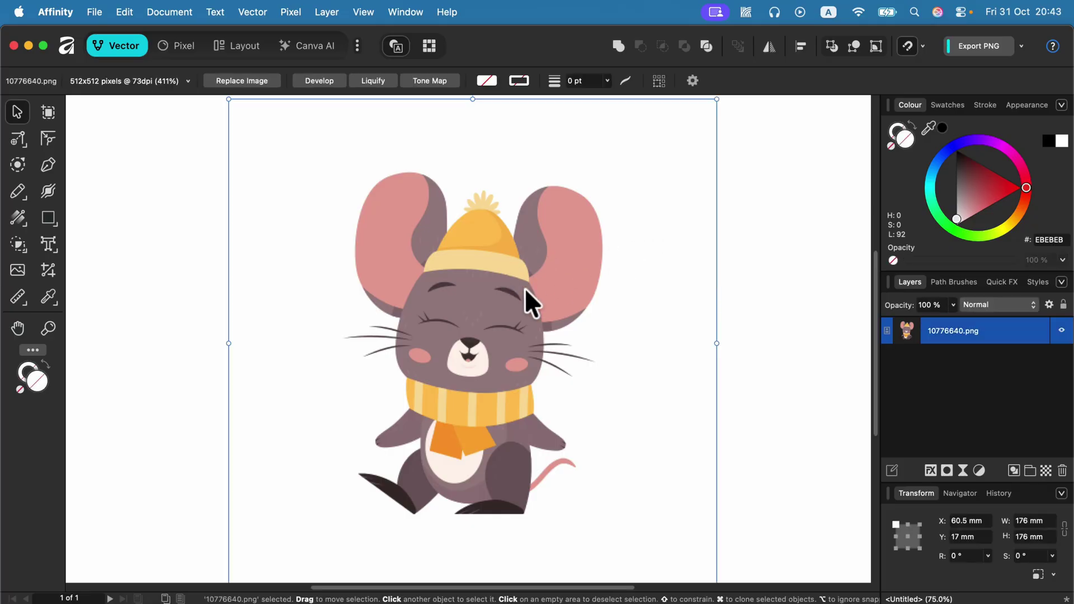
{"action": "key", "text": "super+equal"}
{"action": "key", "text": "super+equal"}
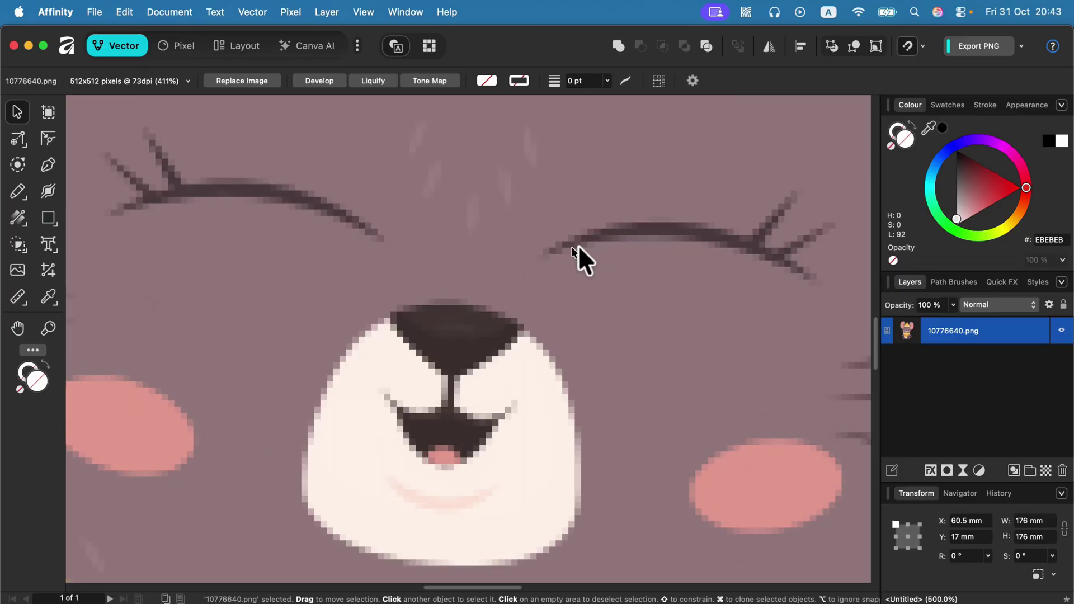
{"action": "key", "text": "super+minus"}
{"action": "key", "text": "super+minus"}
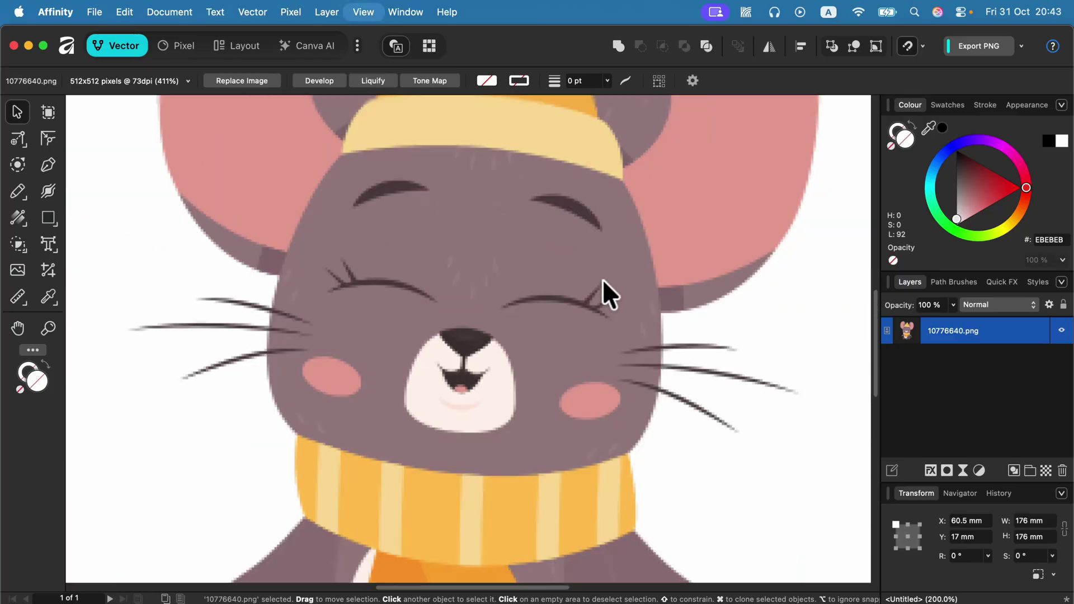
{"action": "key", "text": "super+minus"}
{"action": "key", "text": "super+minus"}
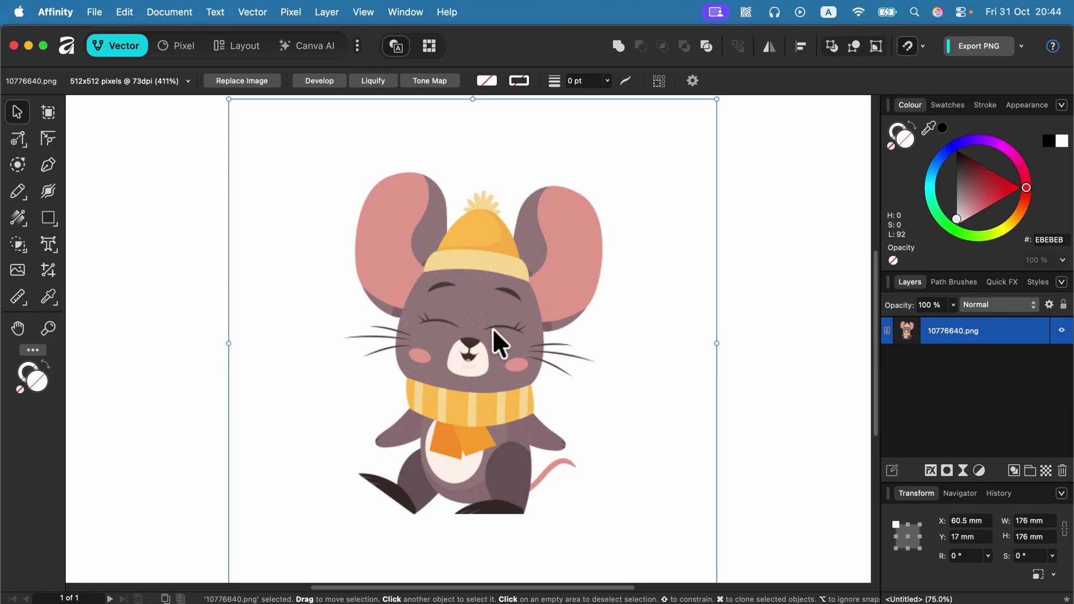
Run Vector > Image Trace with a 66% edge threshold and apply it.
{"action": "left_click", "coordinate": [250, 13]}
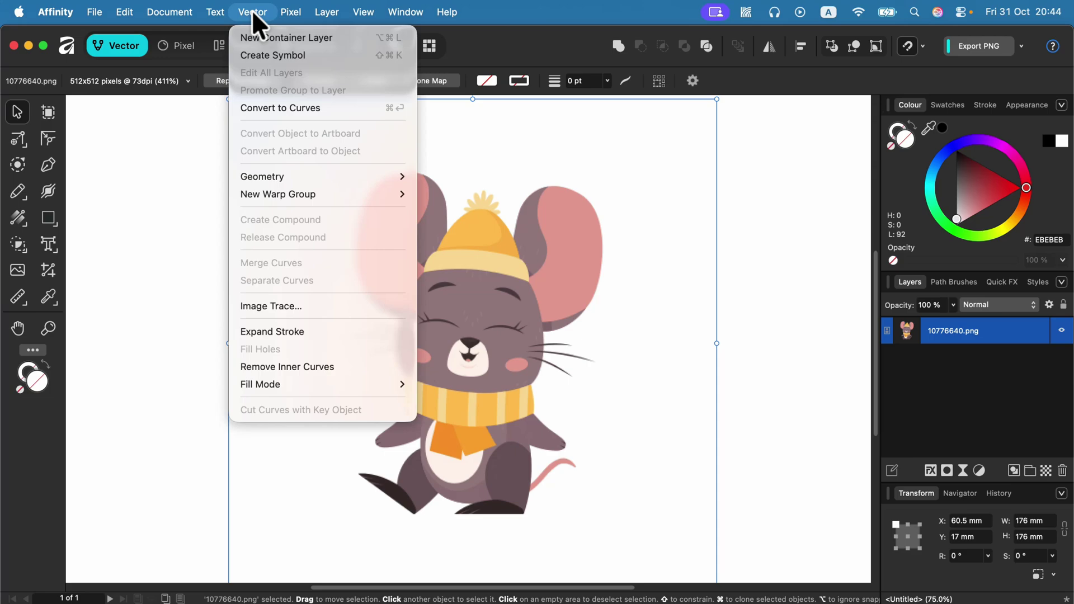
{"action": "left_click", "coordinate": [270, 304]}
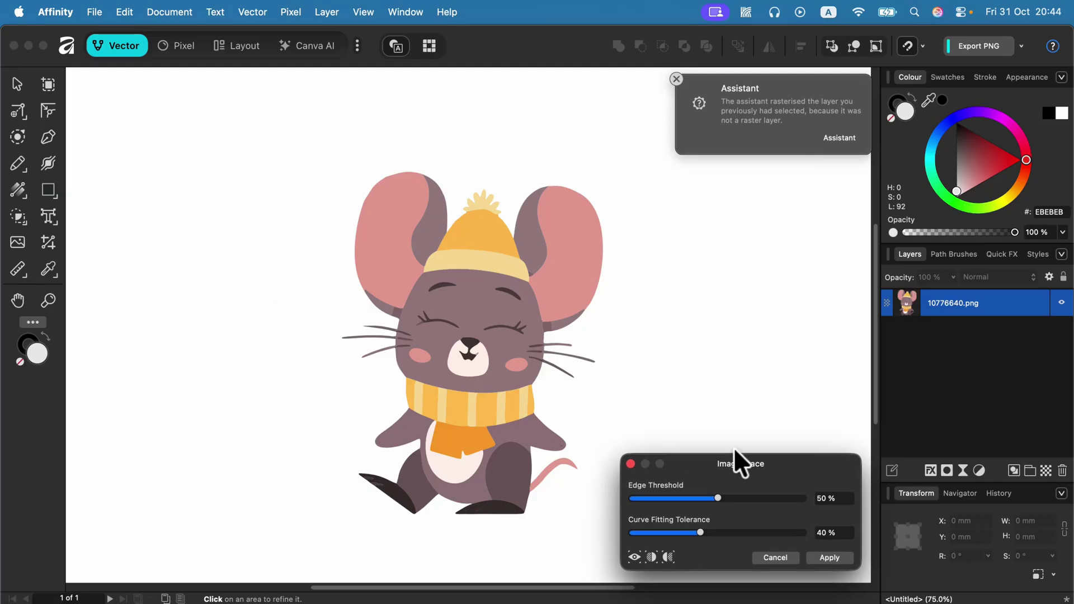
{"action": "mouse_move", "coordinate": [737, 462]}
{"action": "left_mouse_down"}
{"action": "mouse_move", "coordinate": [713, 290]}
{"action": "mouse_move", "coordinate": [727, 290]}
{"action": "left_mouse_up"}
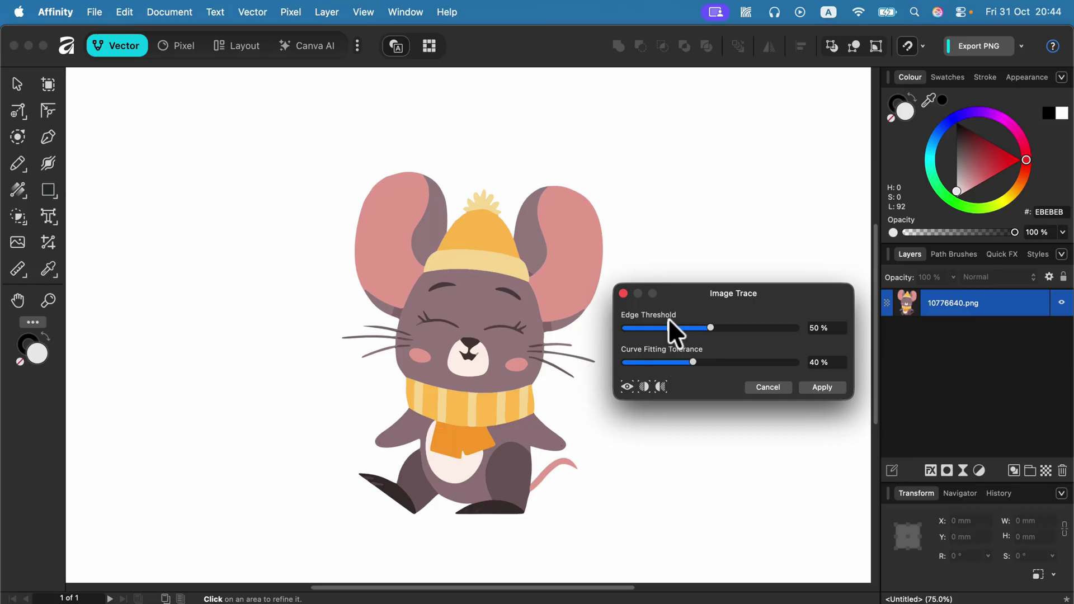
{"action": "left_click_drag", "start_coordinate": [724, 328], "coordinate": [726, 329]}
{"action": "left_click_drag", "start_coordinate": [738, 328], "coordinate": [741, 328]}
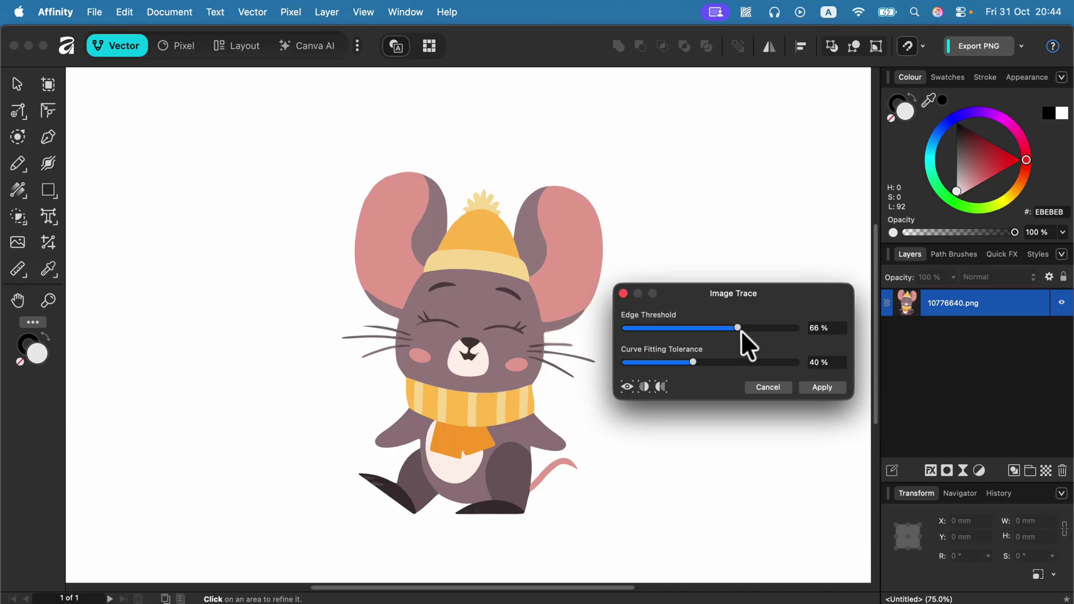
{"action": "left_click", "coordinate": [822, 387]}
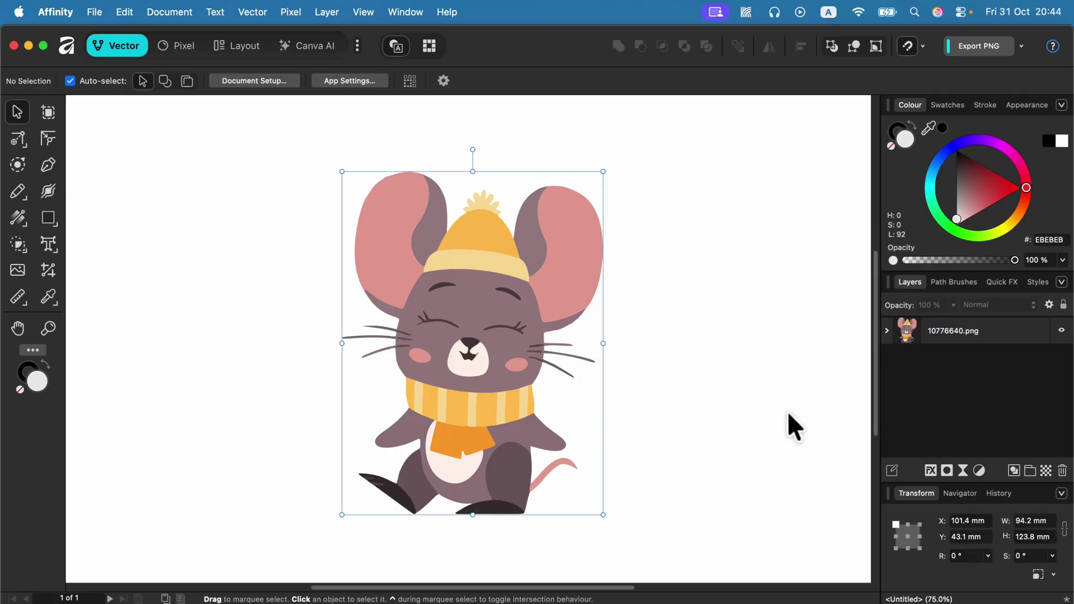
{"action": "key", "text": "super+equal"}
{"action": "key", "text": "super+equal"}
{"action": "key", "text": "super+equal"}
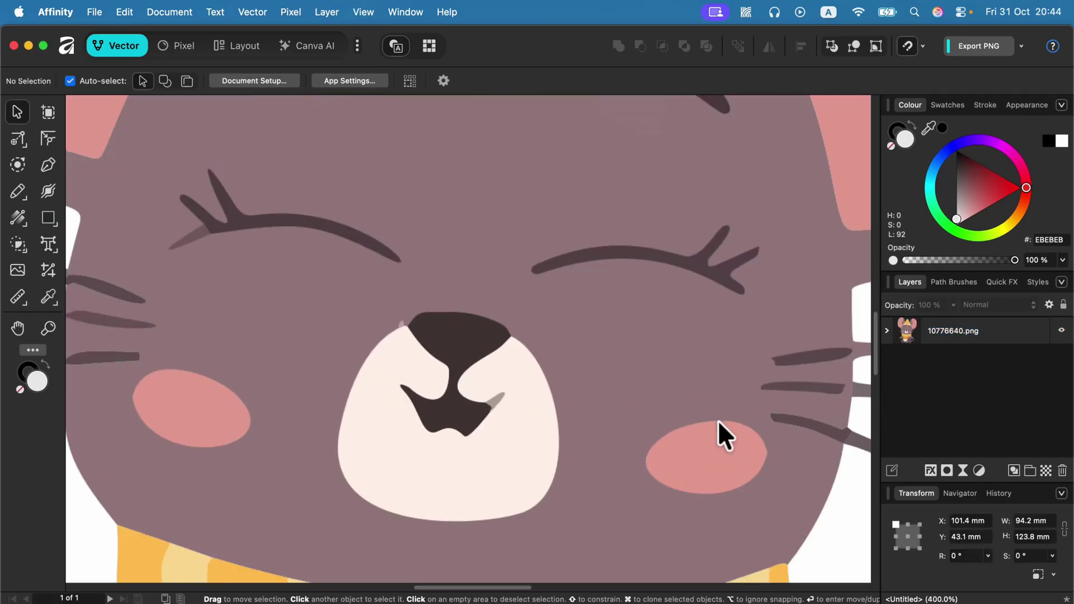
{"action": "key", "text": "super+equal"}
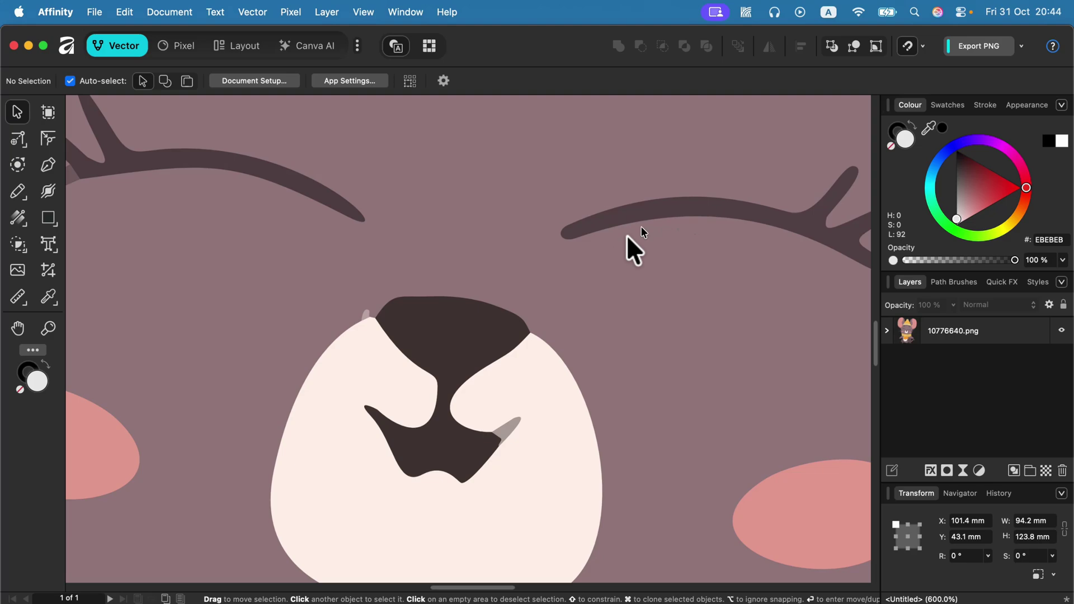
{"action": "key", "text": "super+minus"}
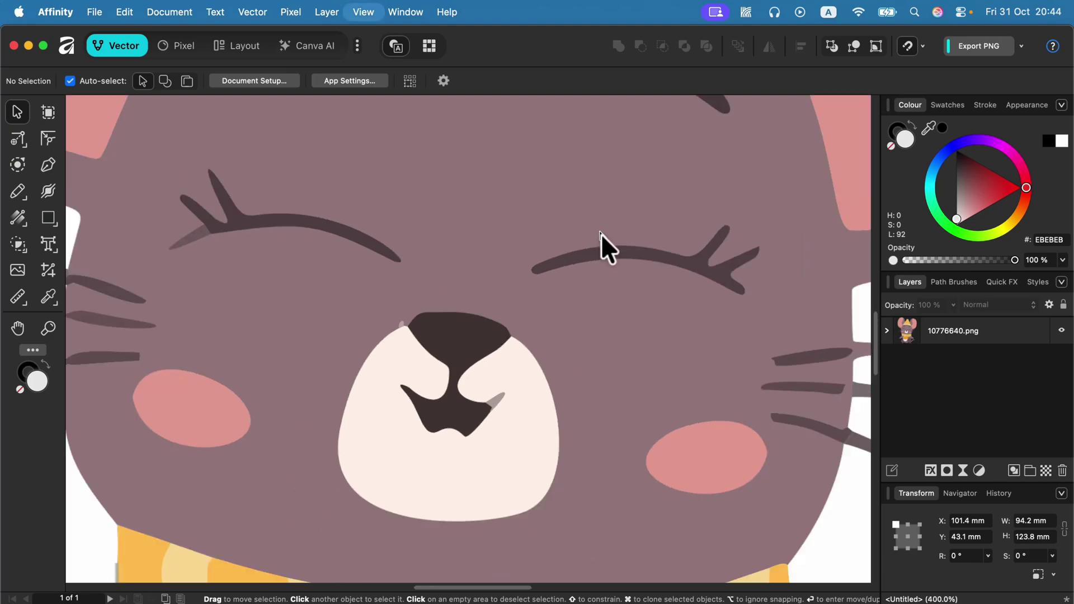
{"action": "key", "text": "super+minus"}
{"action": "left_click", "coordinate": [902, 333]}
{"action": "key", "text": "super+minus"}
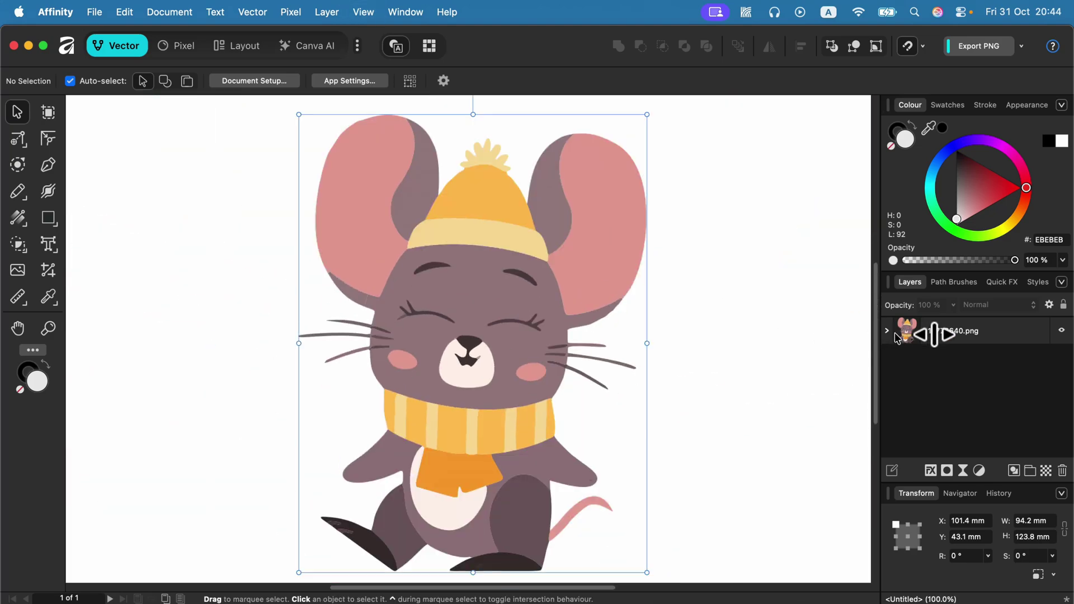
Expand the traced mouse group and browse its curves, including the hat pom-pom.
{"action": "left_click", "coordinate": [1003, 332]}
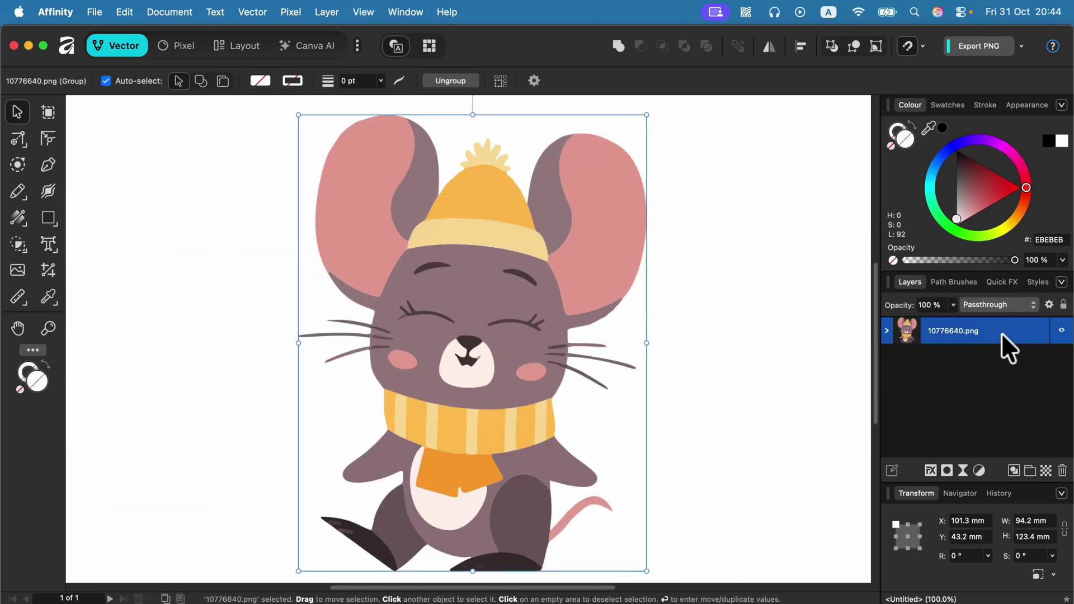
{"action": "left_click", "coordinate": [887, 332]}
{"action": "left_click", "coordinate": [975, 364]}
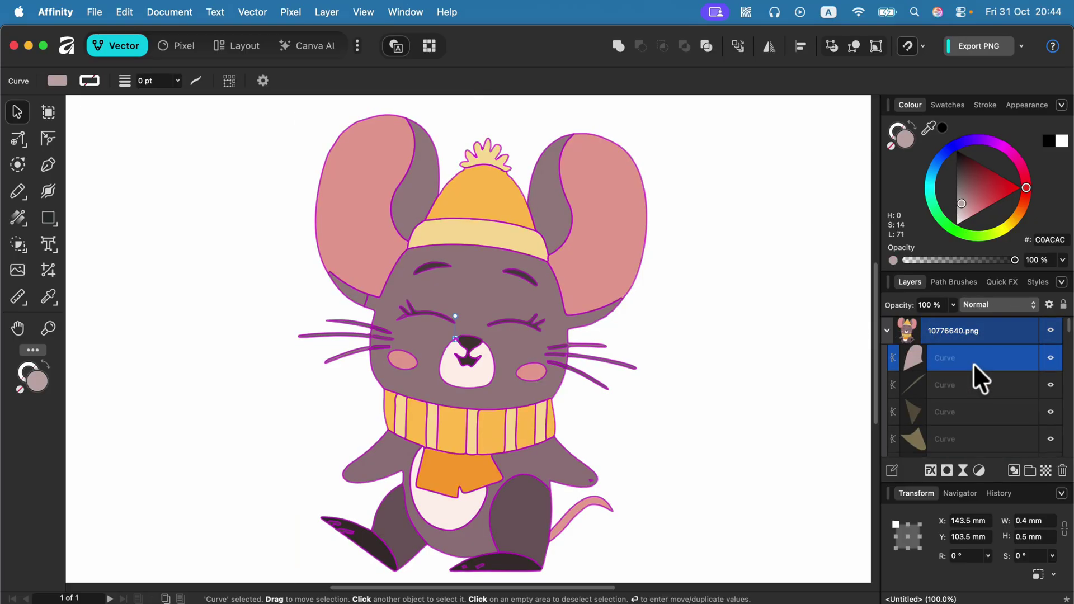
{"action": "left_click", "coordinate": [977, 380]}
{"action": "left_click", "coordinate": [978, 410]}
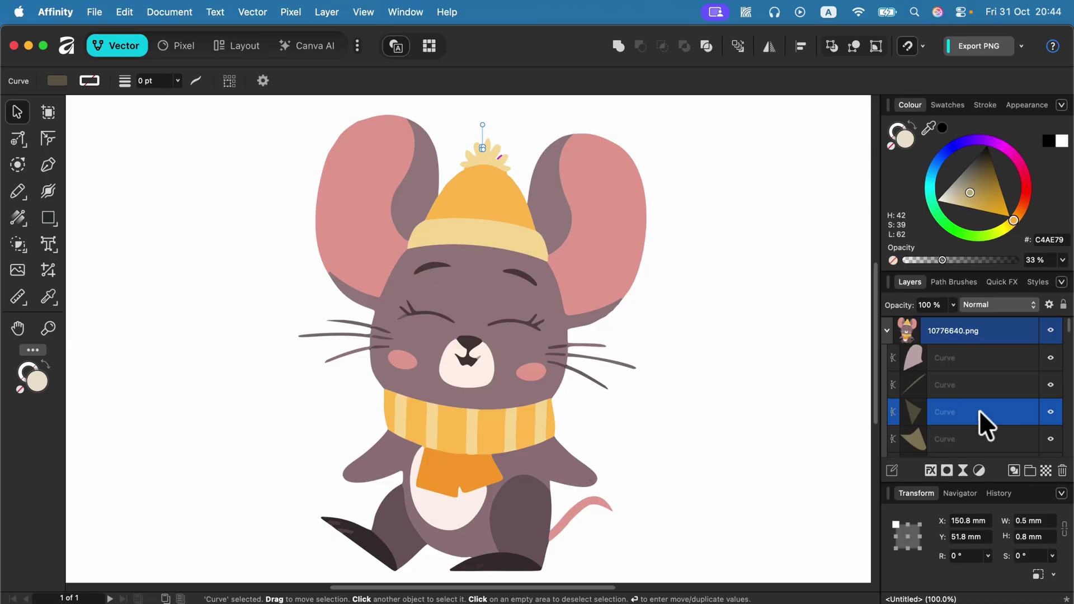
{"action": "left_click", "coordinate": [986, 384]}
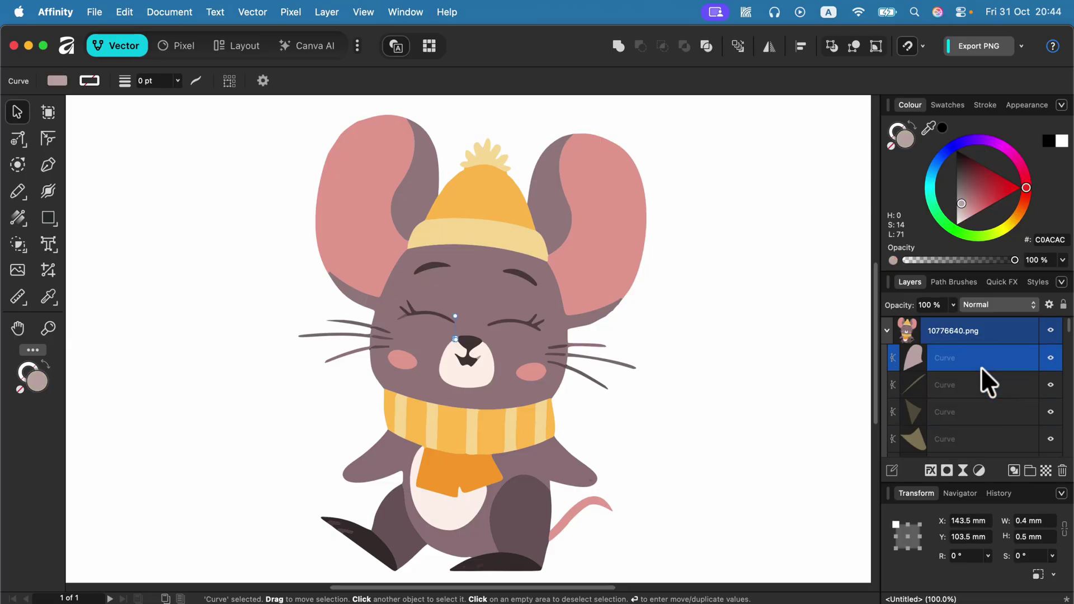
Reselect the mouse group and pick the left ear curve on the canvas.
{"action": "left_click", "coordinate": [984, 330]}
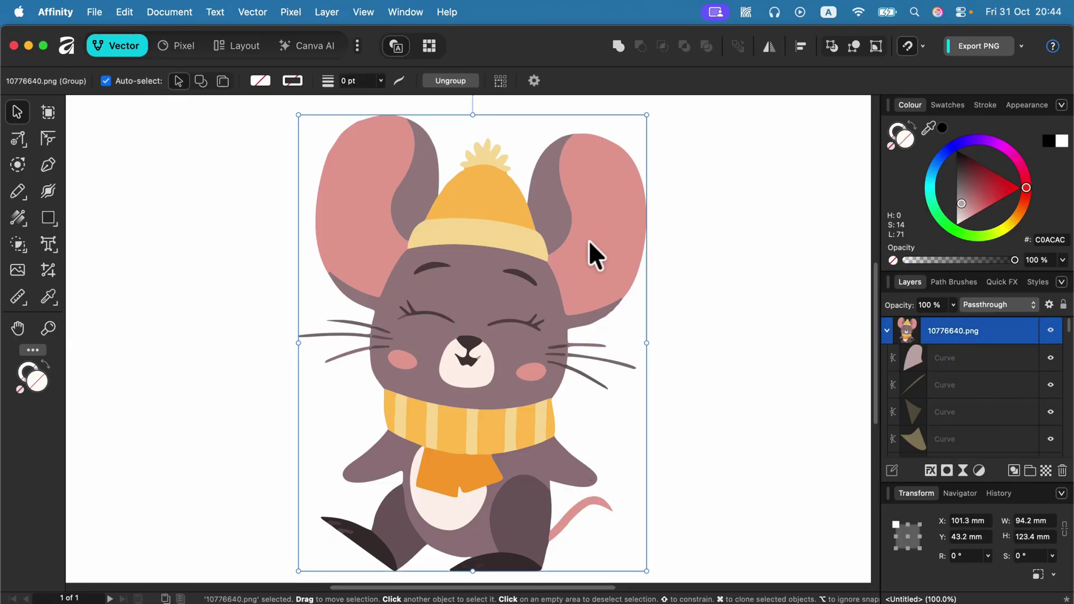
{"action": "double_click", "coordinate": [586, 222]}
{"action": "left_click", "coordinate": [353, 204]}
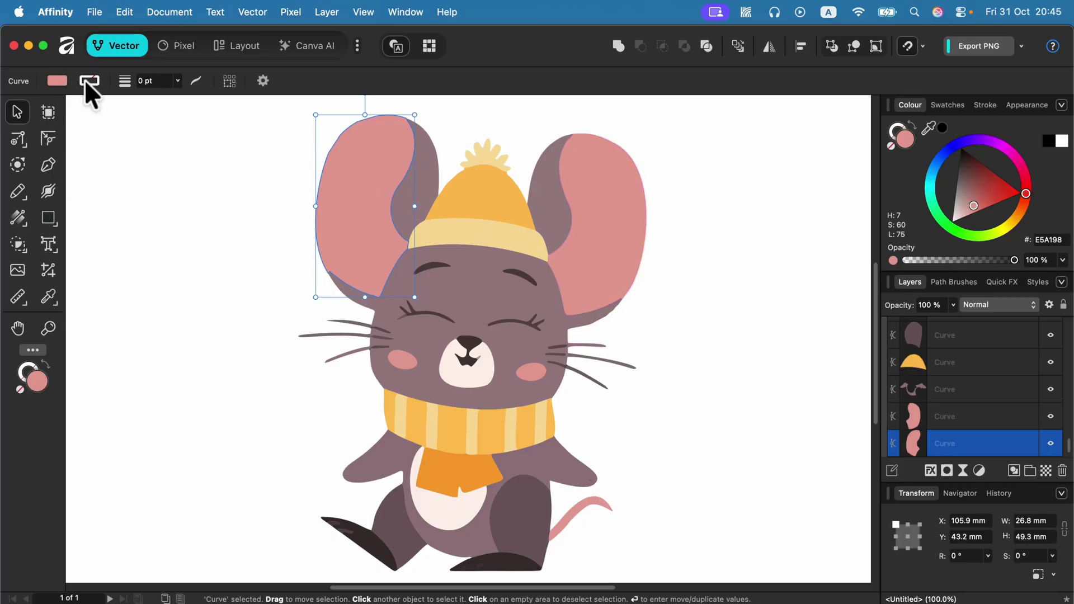
Drag a left-ear top node in and back up, then undo a trial darker-red fill.
{"action": "key", "text": "a"}
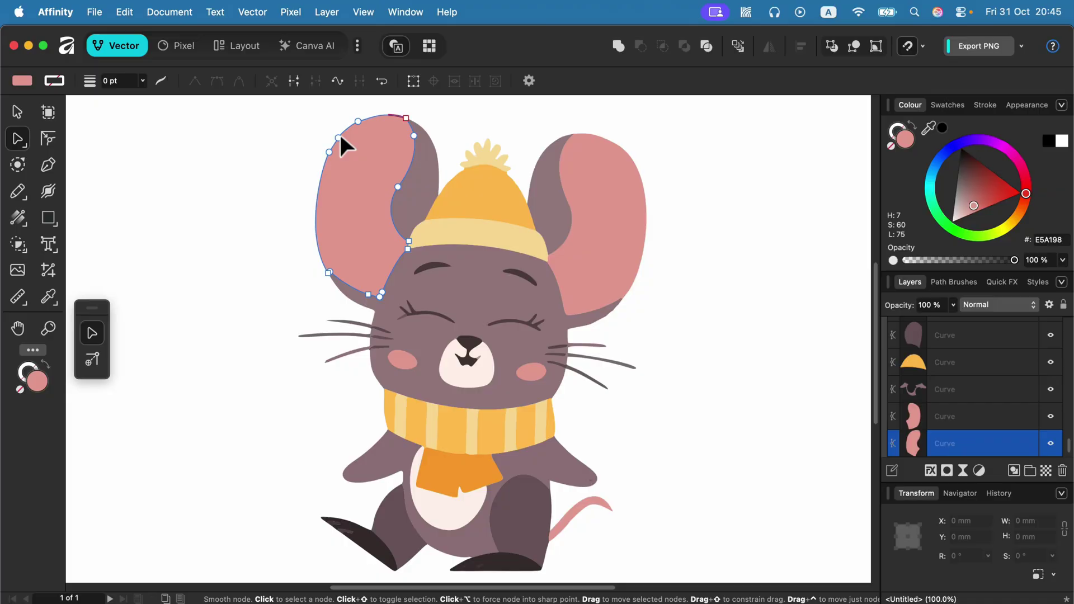
{"action": "left_click_drag", "start_coordinate": [357, 122], "coordinate": [375, 151]}
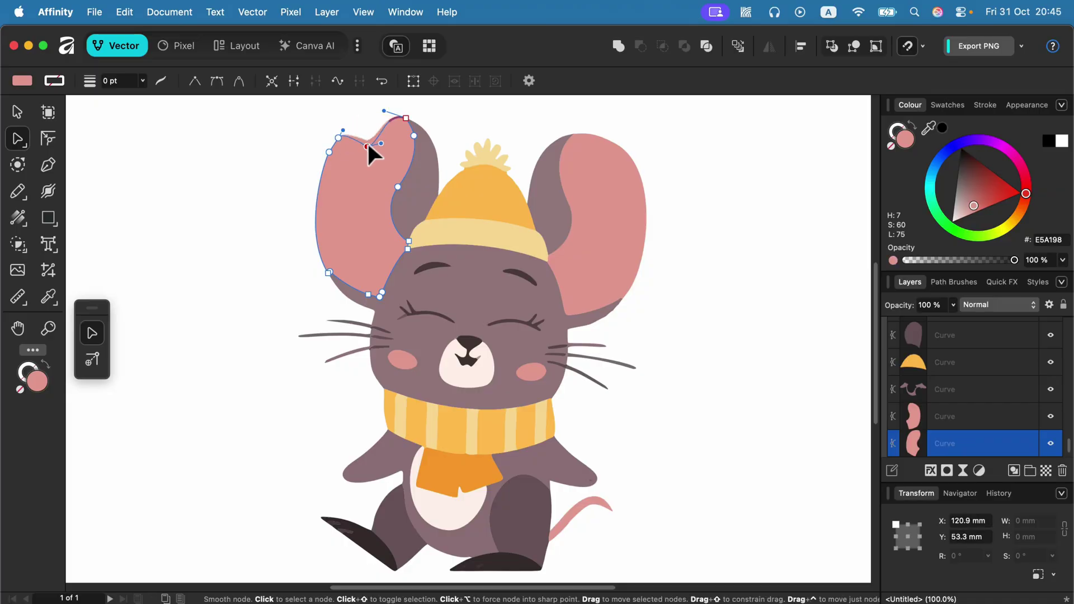
{"action": "scroll", "coordinate": [350, 101], "scroll_direction": "up", "scroll_amount": 3}
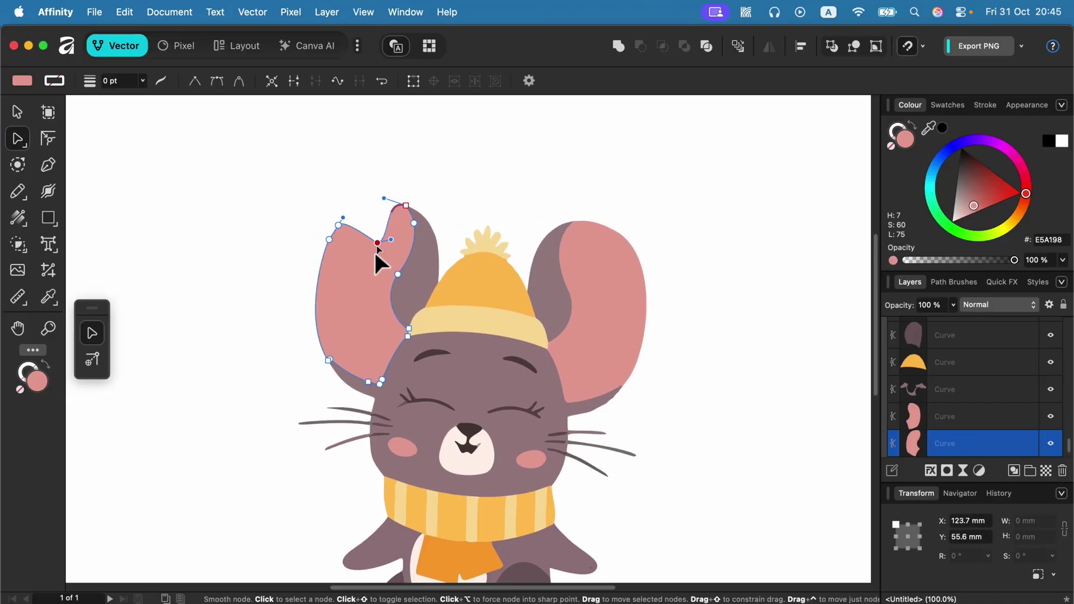
{"action": "left_click_drag", "start_coordinate": [378, 244], "coordinate": [365, 208]}
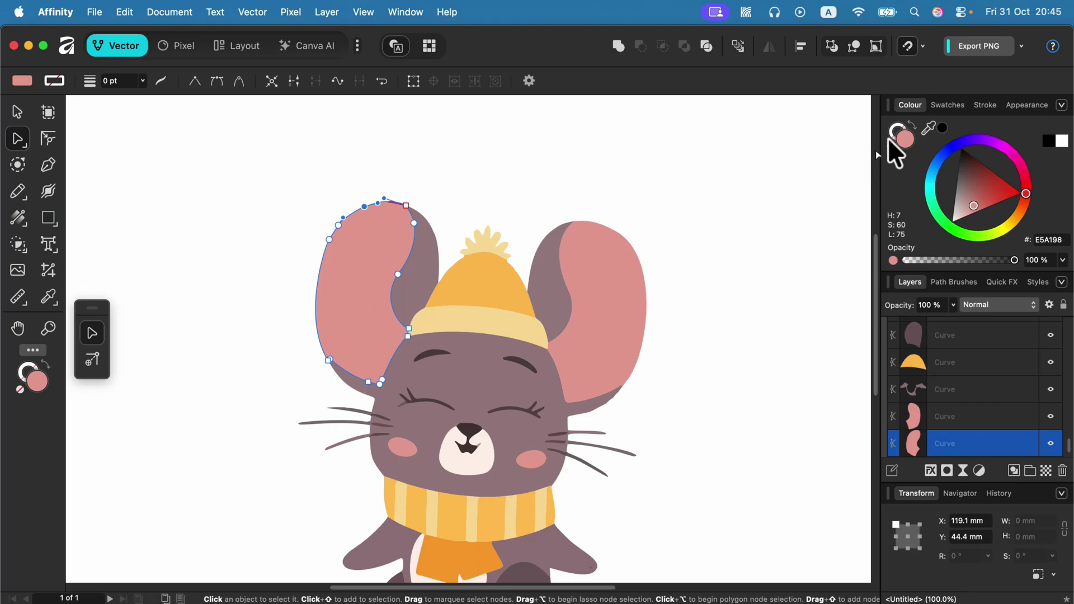
{"action": "left_click_drag", "start_coordinate": [983, 186], "coordinate": [992, 187]}
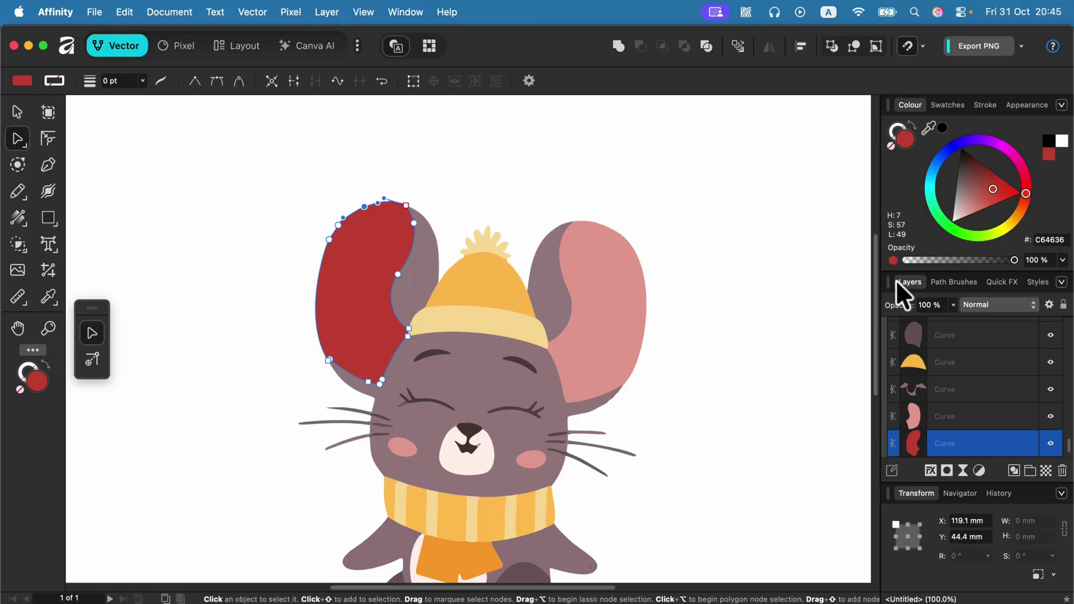
{"action": "key", "text": "super+z"}
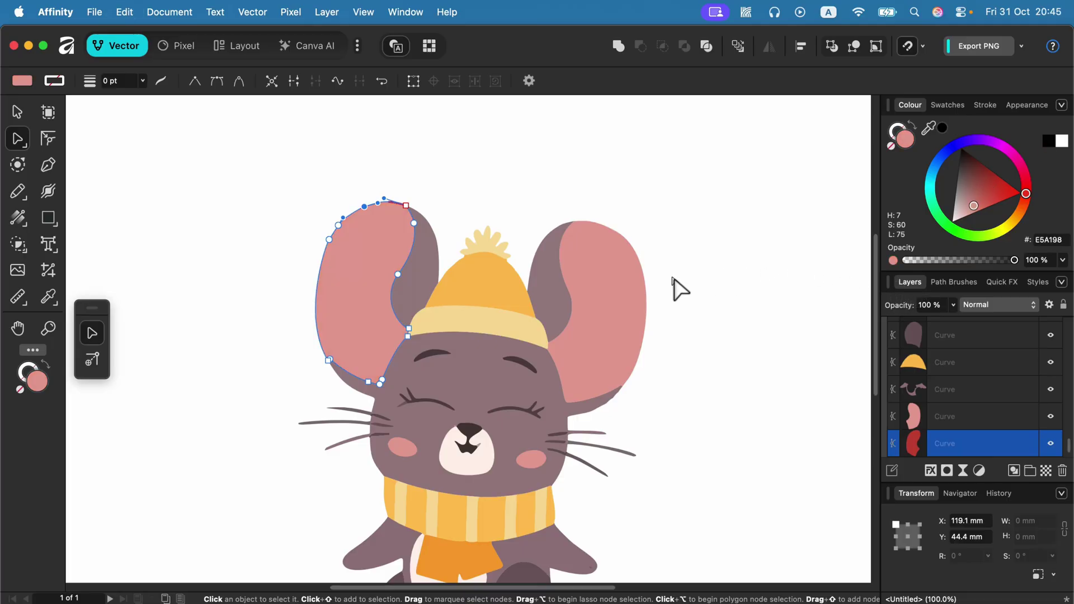
{"action": "scroll", "coordinate": [695, 379], "scroll_direction": "down", "scroll_amount": 3}
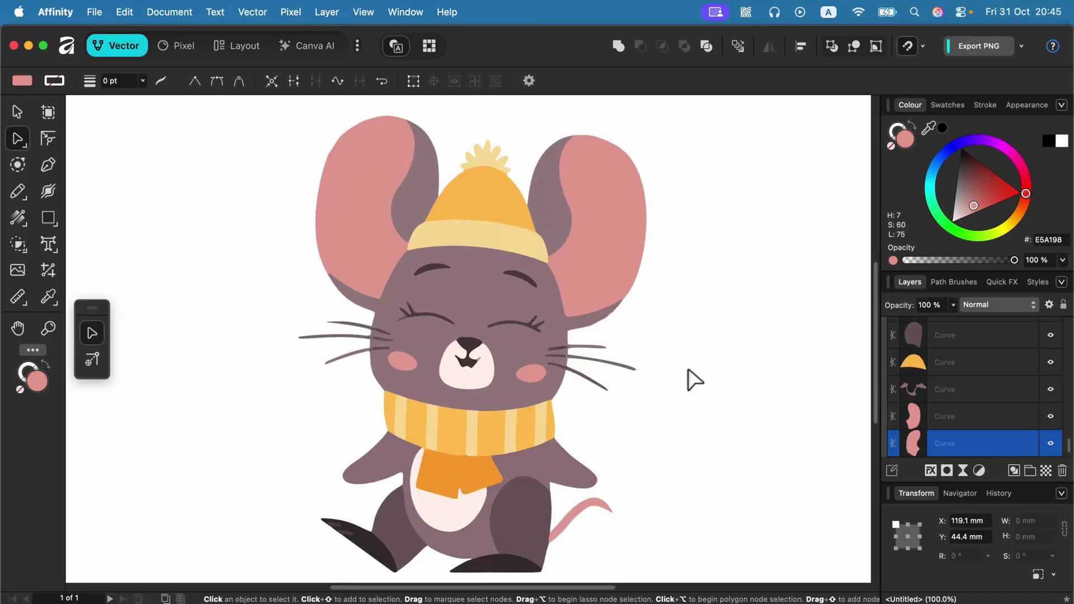
Marquee-select all 57 traced mouse curves with the Move Tool.
{"action": "left_click", "coordinate": [17, 111]}
{"action": "scroll", "coordinate": [512, 330], "scroll_direction": "down", "scroll_amount": 3}
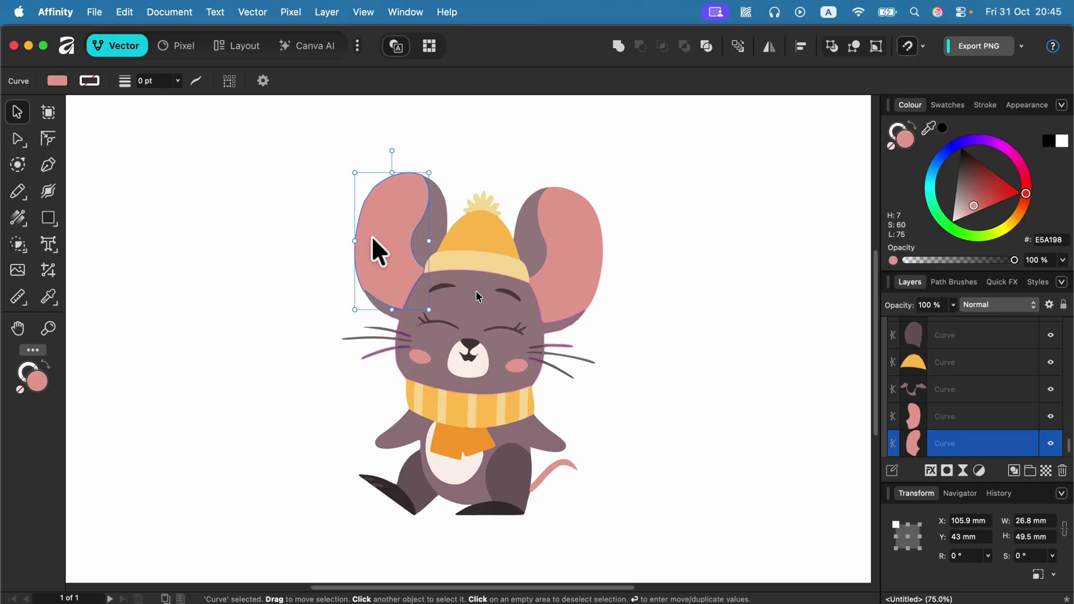
{"action": "left_click", "coordinate": [288, 141]}
{"action": "left_click_drag", "start_coordinate": [291, 156], "coordinate": [697, 580]}
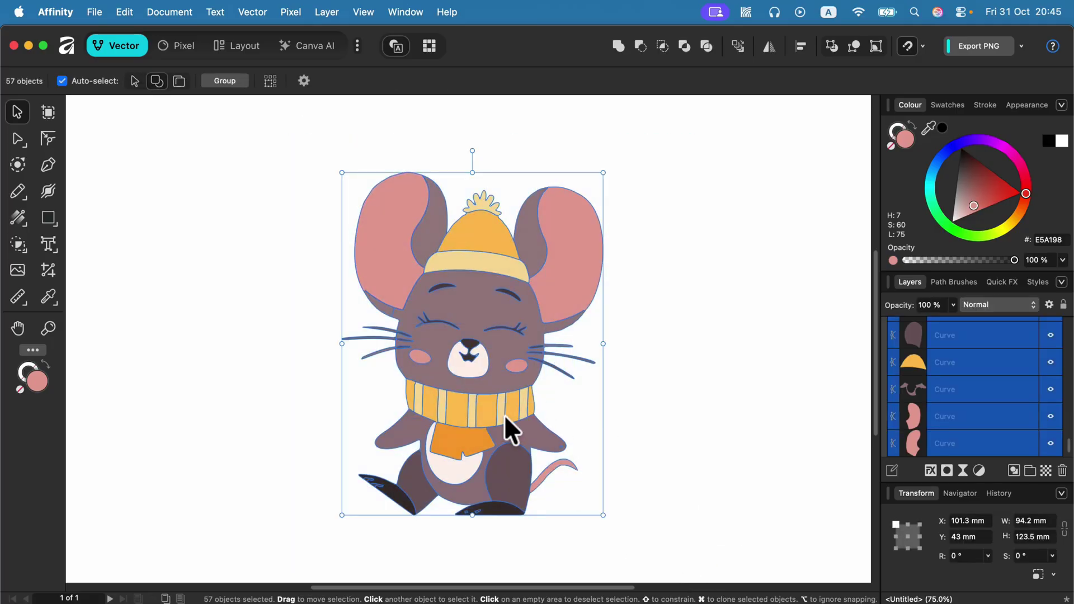
Export the selected mouse as an SVG (for export) file.
{"action": "left_click", "coordinate": [94, 12]}
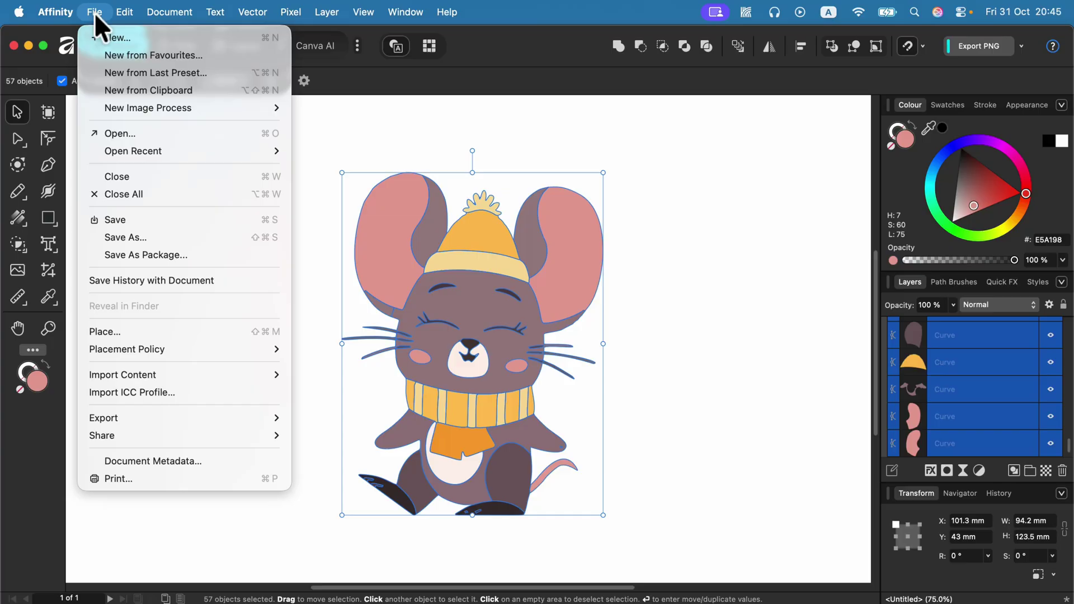
{"action": "mouse_move", "coordinate": [104, 417]}
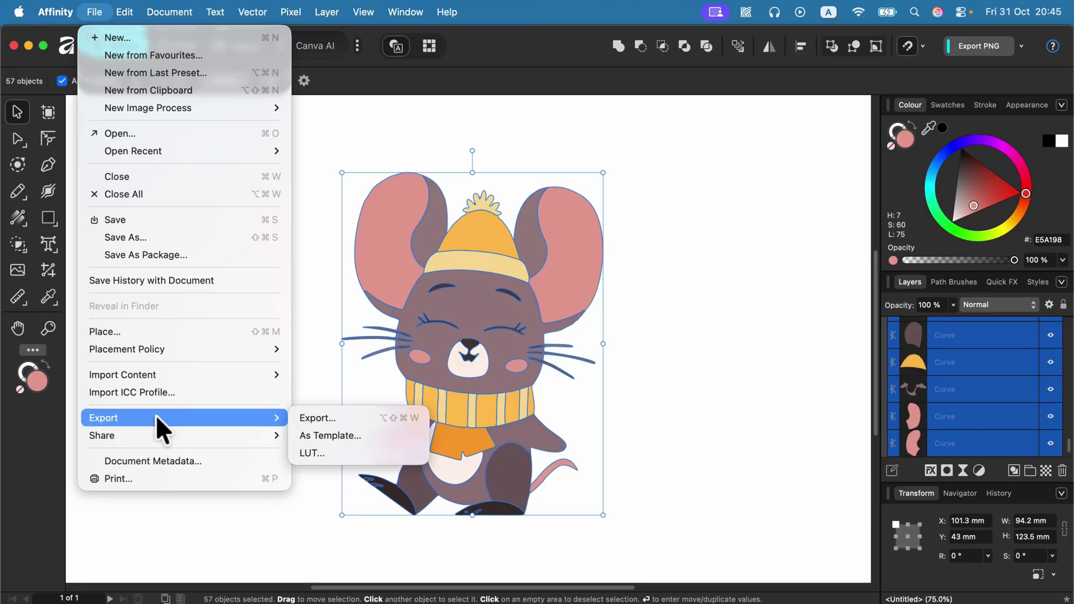
{"action": "left_click", "coordinate": [323, 417]}
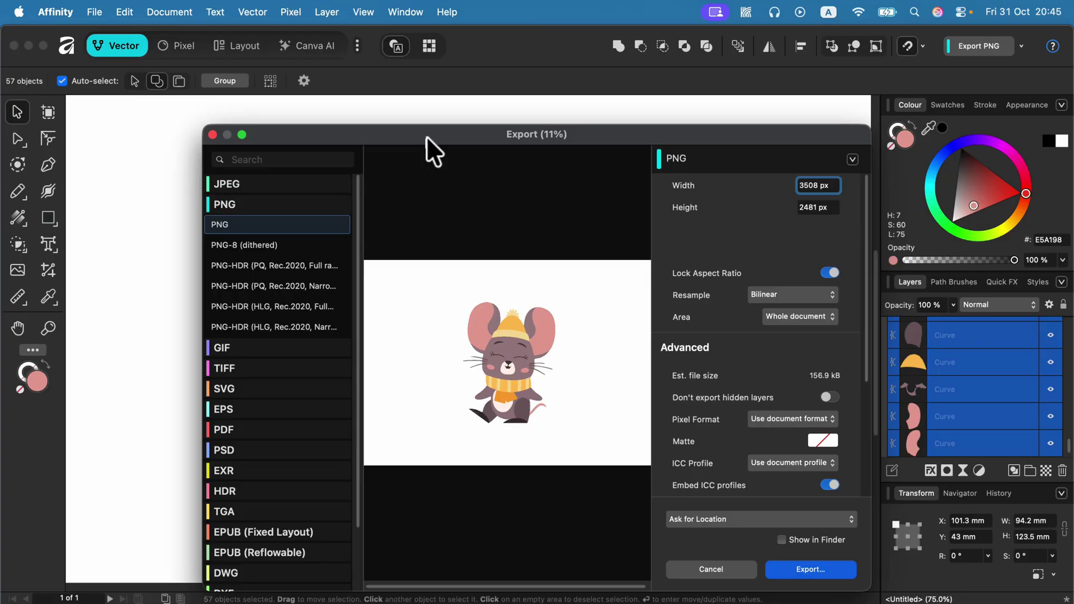
{"action": "left_click_drag", "start_coordinate": [426, 136], "coordinate": [412, 90]}
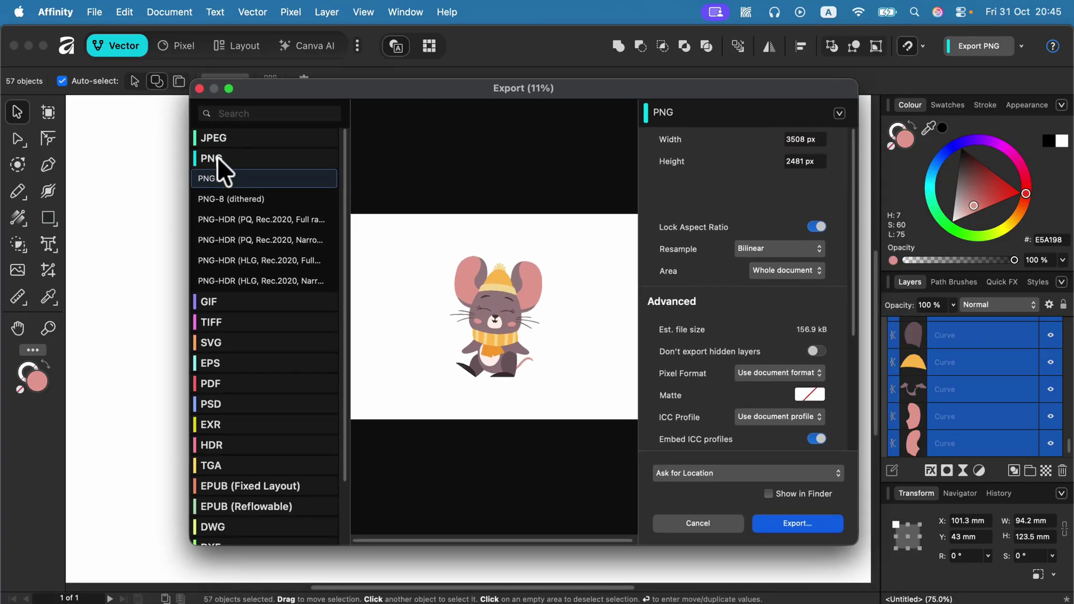
{"action": "left_click", "coordinate": [218, 343]}
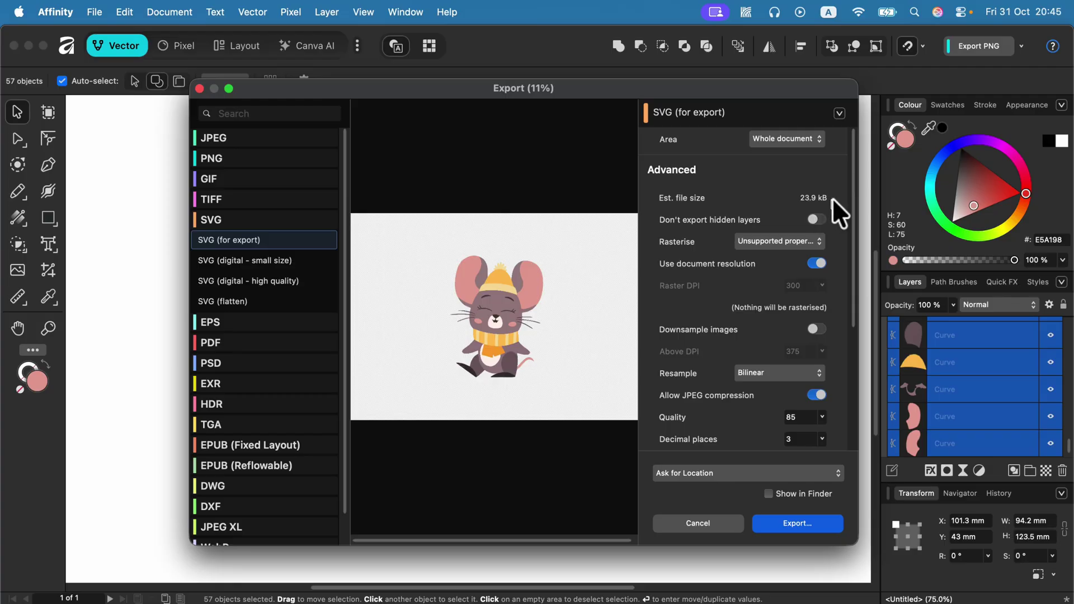
{"action": "left_click", "coordinate": [813, 527]}
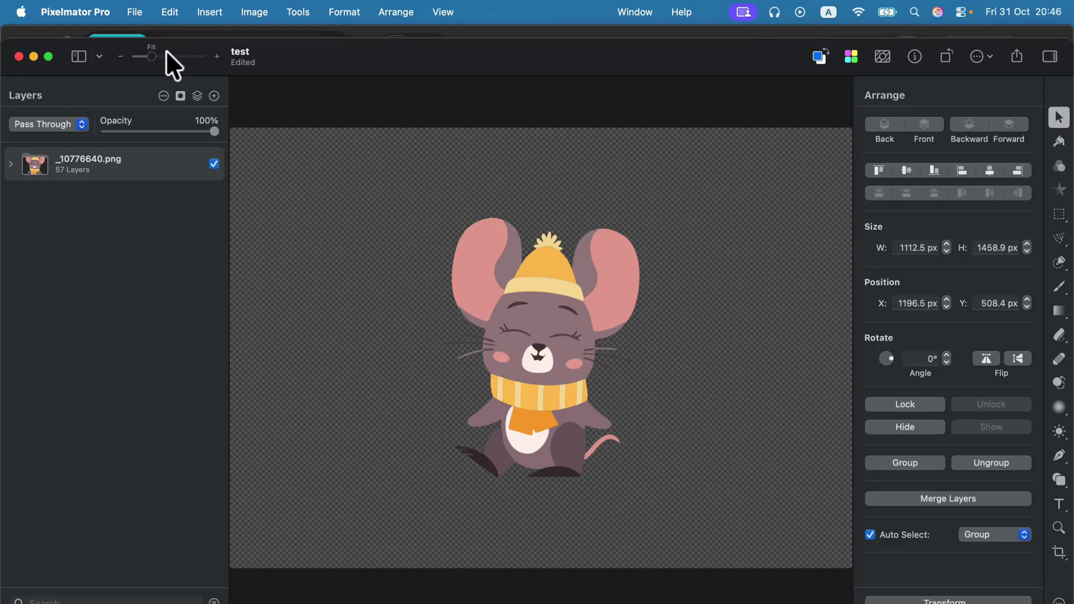
Zoom to about 244%, expand the layer group, and select several path layers and the nose.
{"action": "left_click_drag", "start_coordinate": [152, 56], "coordinate": [176, 58]}
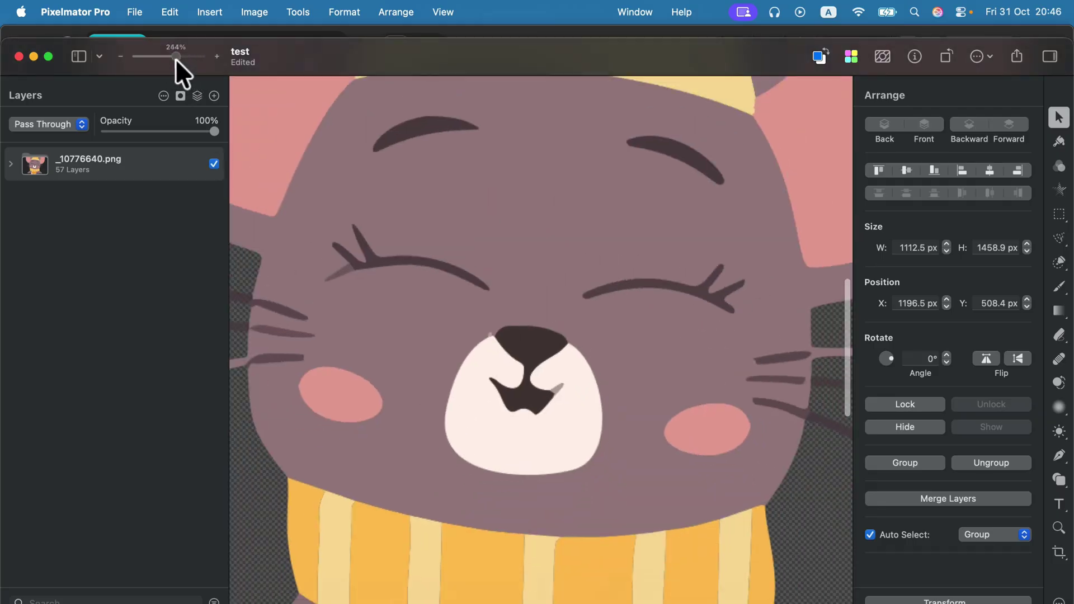
{"action": "left_click", "coordinate": [10, 164]}
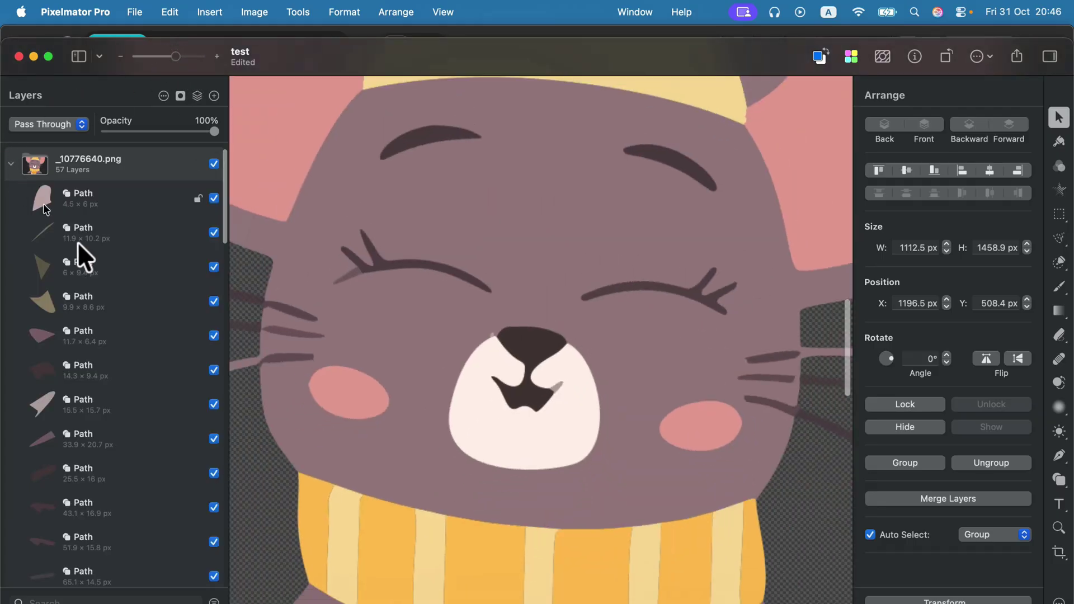
{"action": "left_click", "coordinate": [125, 200]}
{"action": "left_click", "coordinate": [124, 233]}
{"action": "left_click", "coordinate": [123, 302]}
{"action": "left_click", "coordinate": [126, 370]}
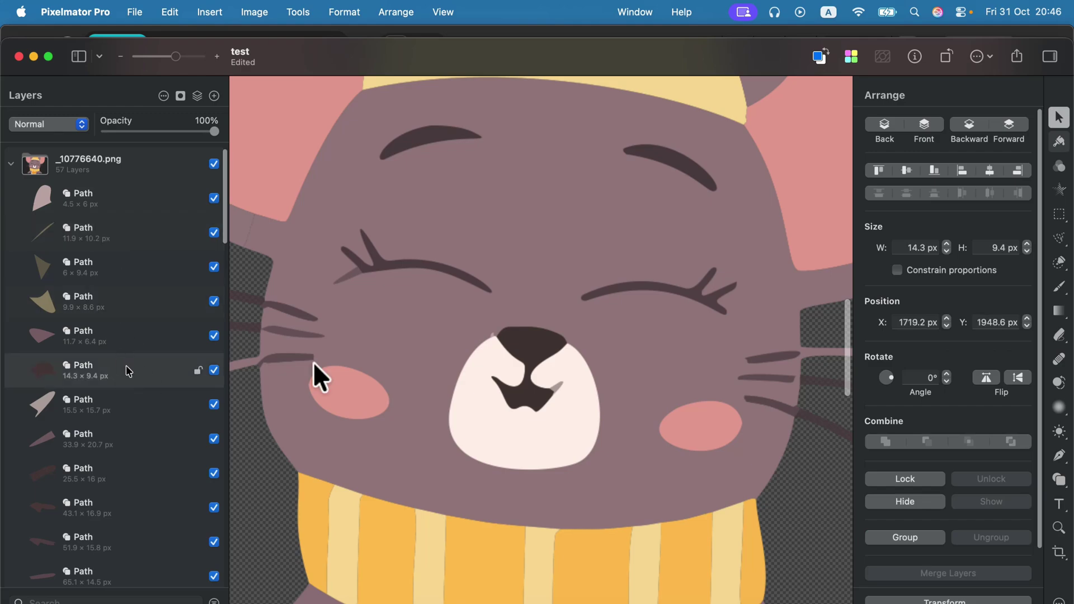
{"action": "left_click", "coordinate": [538, 340]}
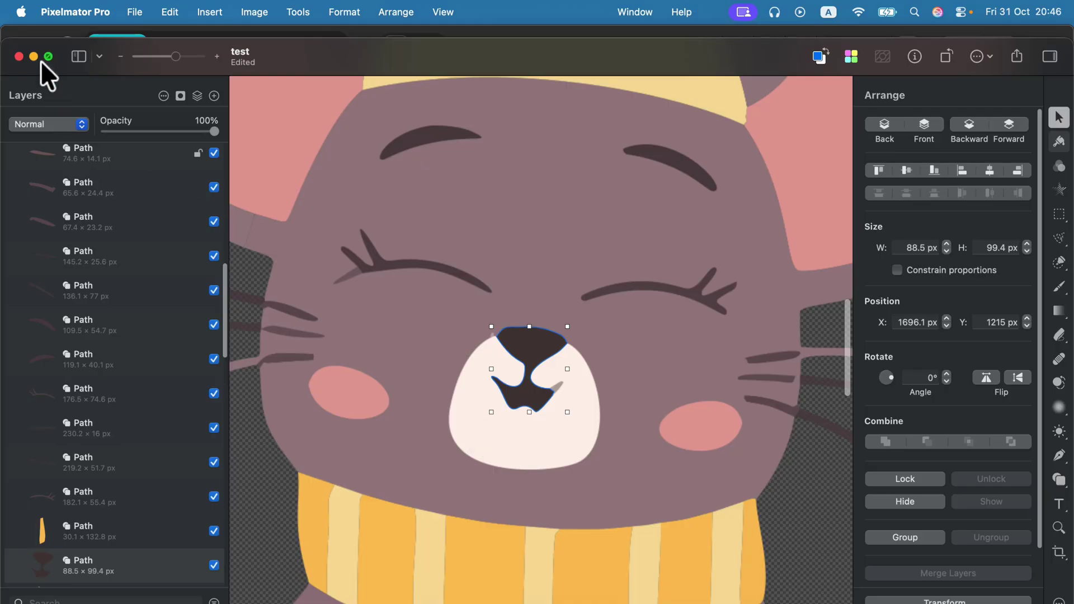
Minimise Pixelmator Pro to bring the Affinity mouse document back to the front.
{"action": "left_click", "coordinate": [33, 56]}
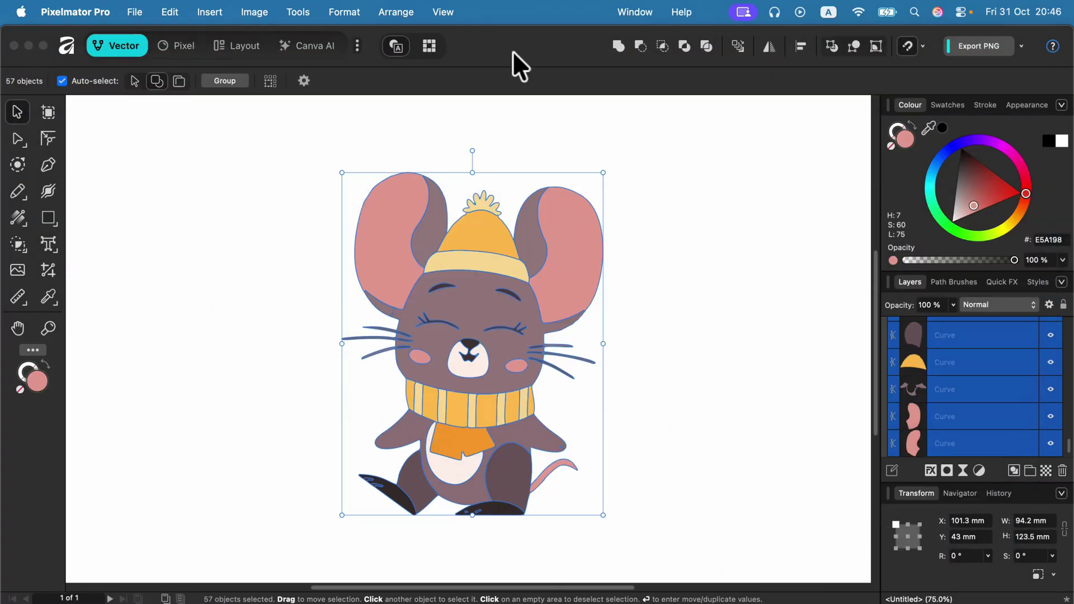